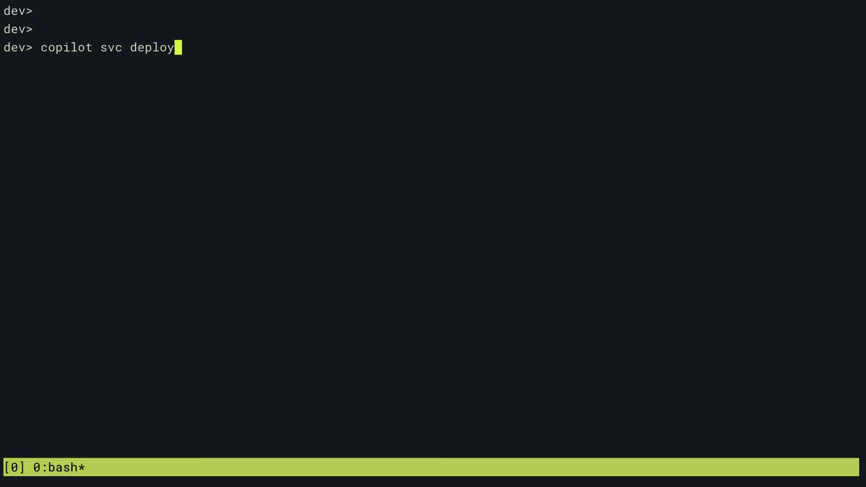
Run copilot svc deploy to create the hello-world staging stack and print the service URL
key(Return)
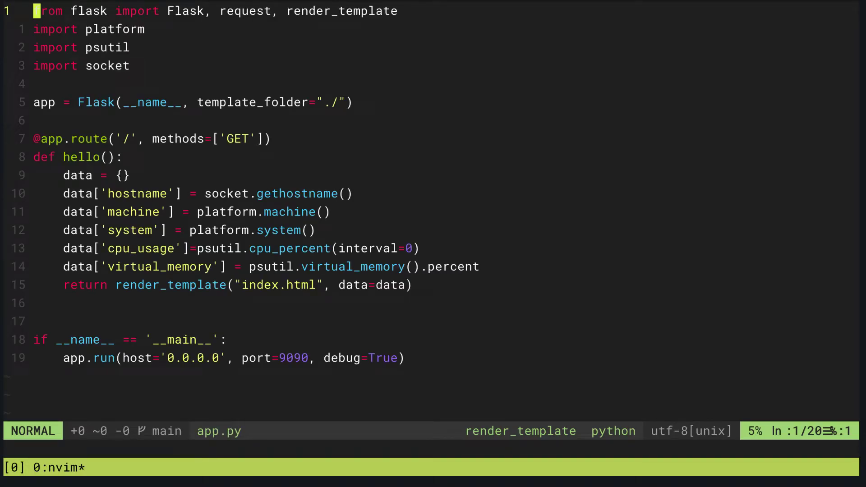
Open the Dockerfile from NERDTree, review its Python 3.8 image on port 9090, then quit Neovim
key(j)
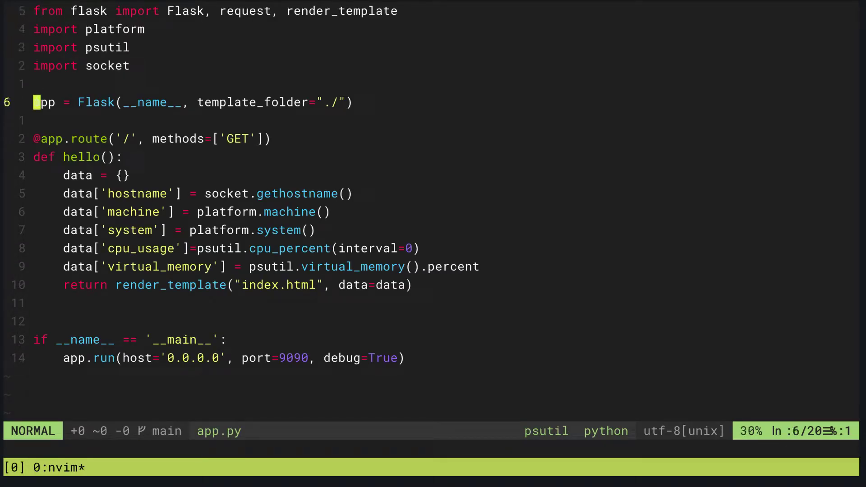
key(ctrl+n)
key(j)
key(j)
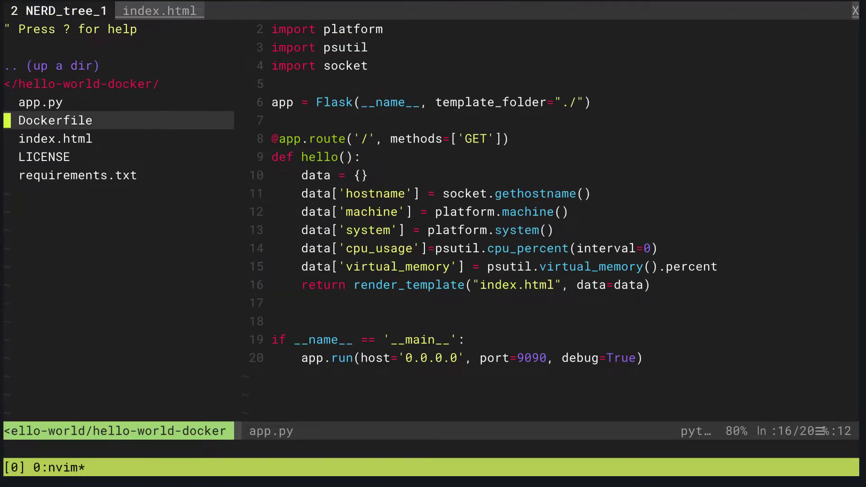
key(Return)
key(ctrl+n)
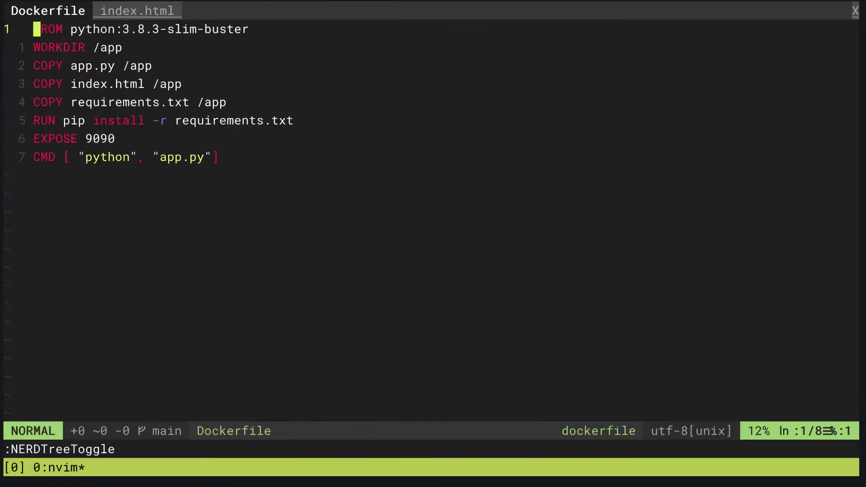
key(j)
text(:qa!)
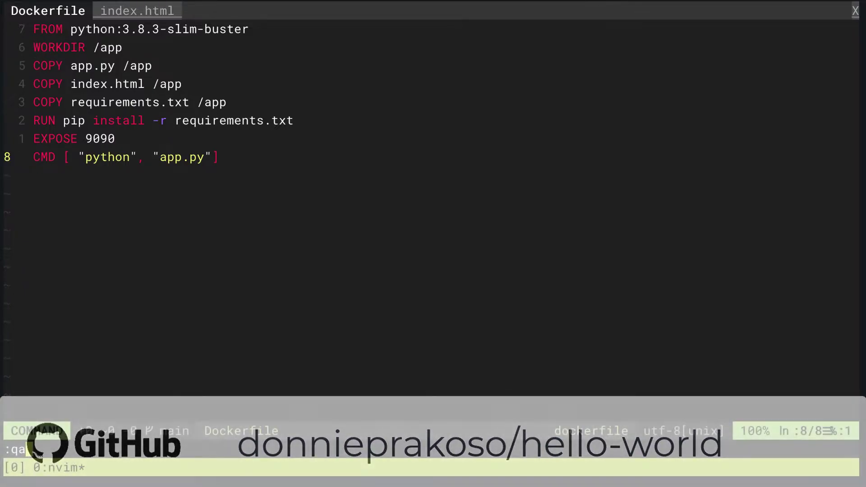
key(Return)
text(clear)
Clear the terminal, run copilot init, decline an existing application and name it hello-world
key(Return)
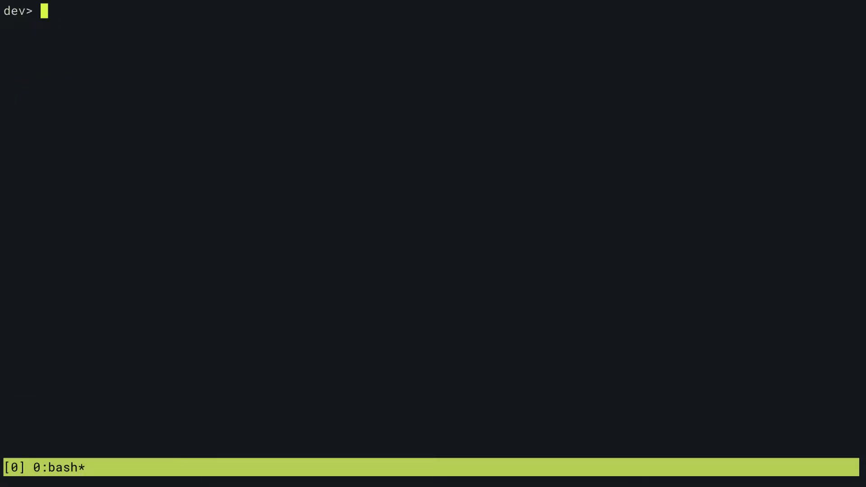
key(Return)
key(Return)
text(copil)
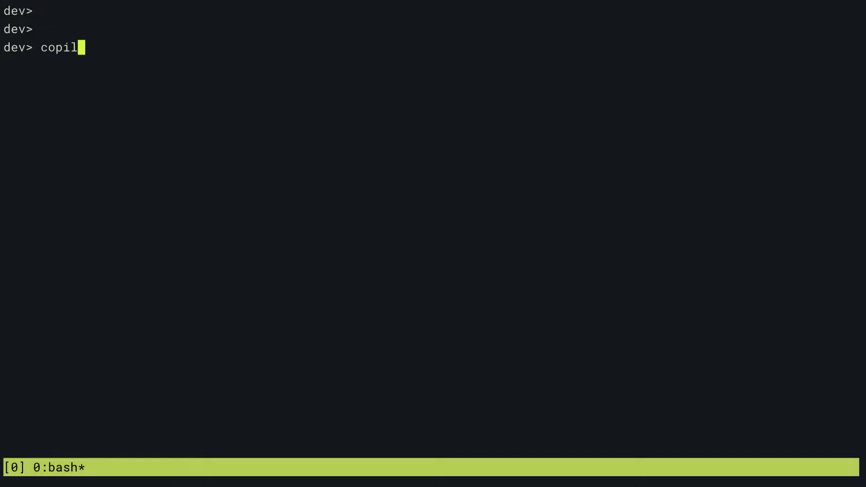
text(ot init)
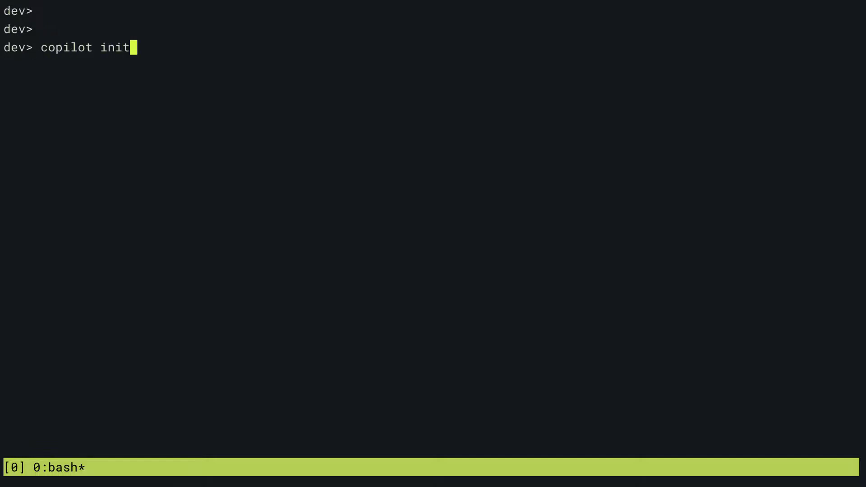
key(Return)
text(n)
key(Return)
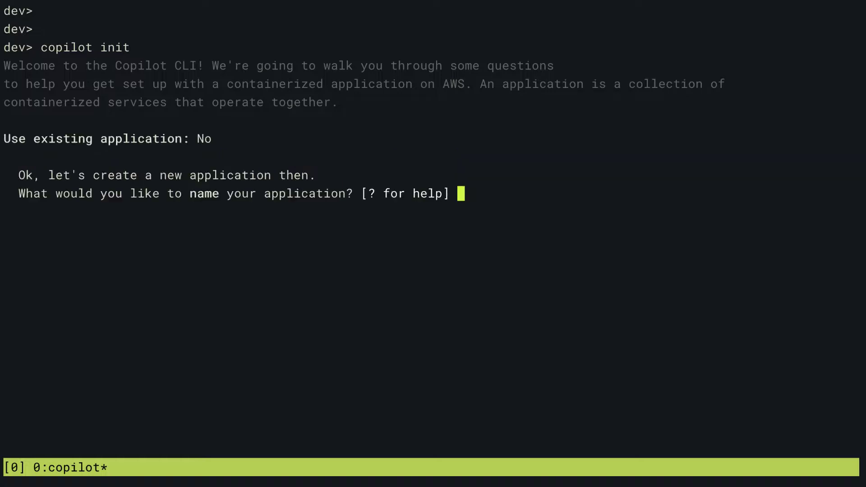
text(hello-world)
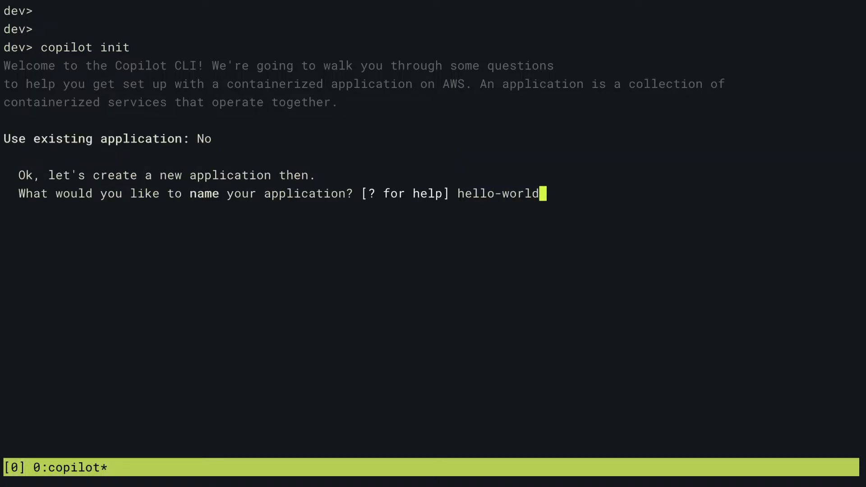
key(Return)
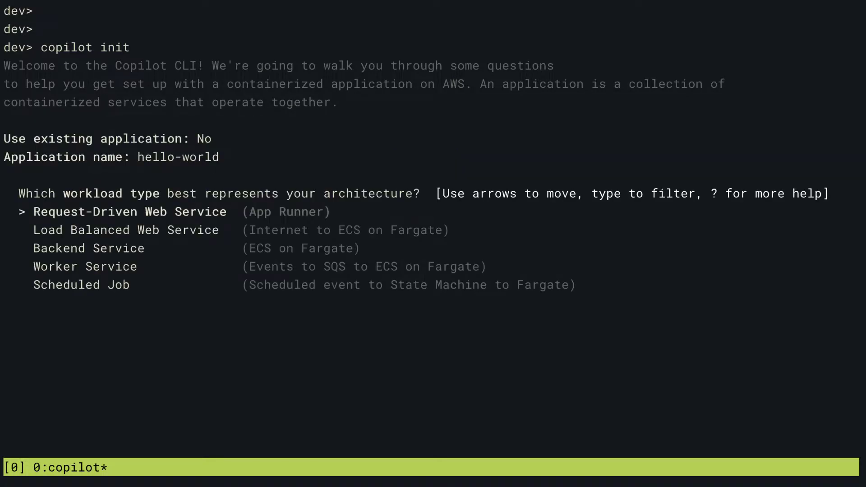
Highlight Load Balanced Web Service in the workload type list
key(Down)
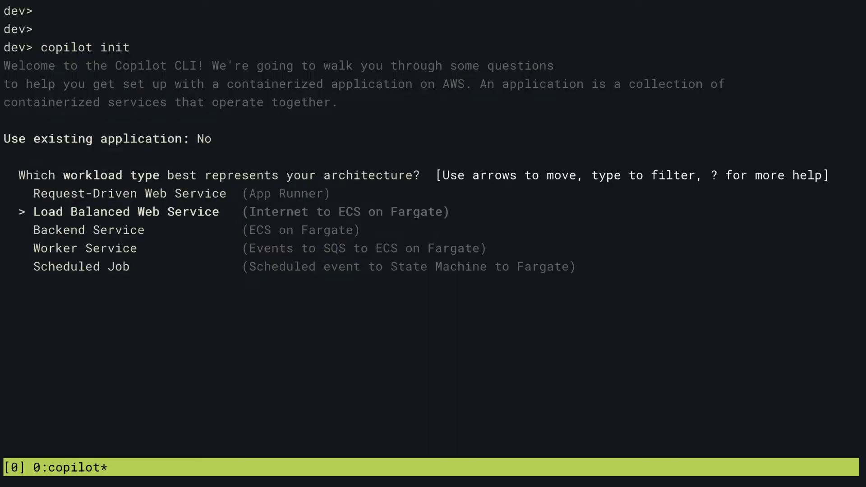
Create Load Balanced Web Service 'web' from ./Dockerfile, declining a test environment deployment
key(Return)
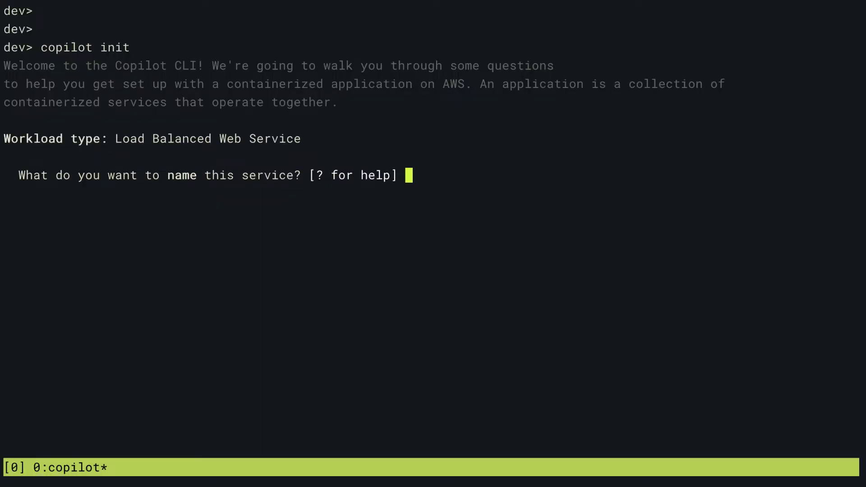
text(web)
key(Return)
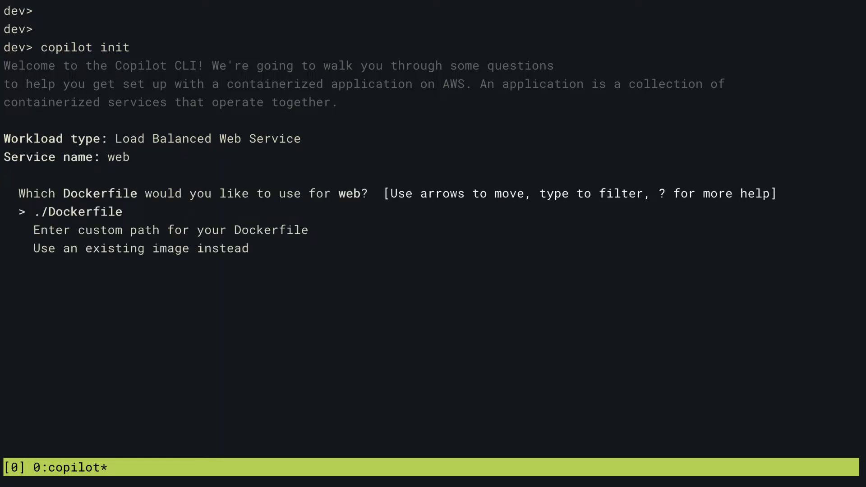
key(Return)
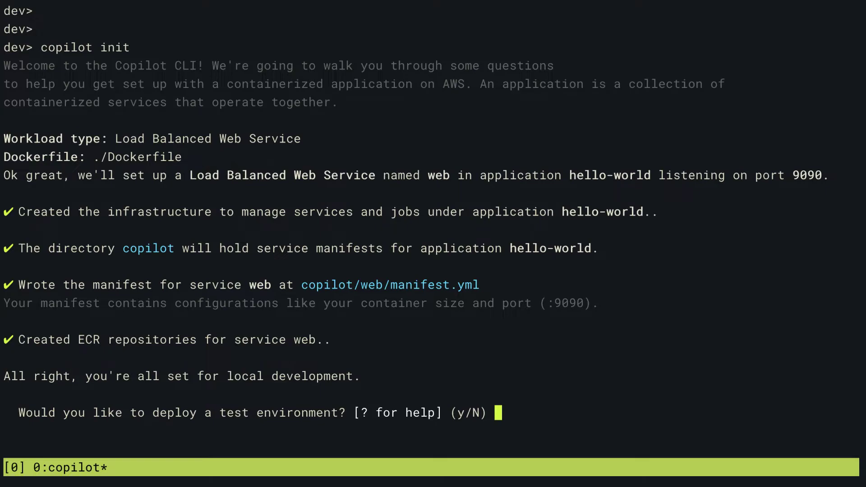
text(n)
key(Return)
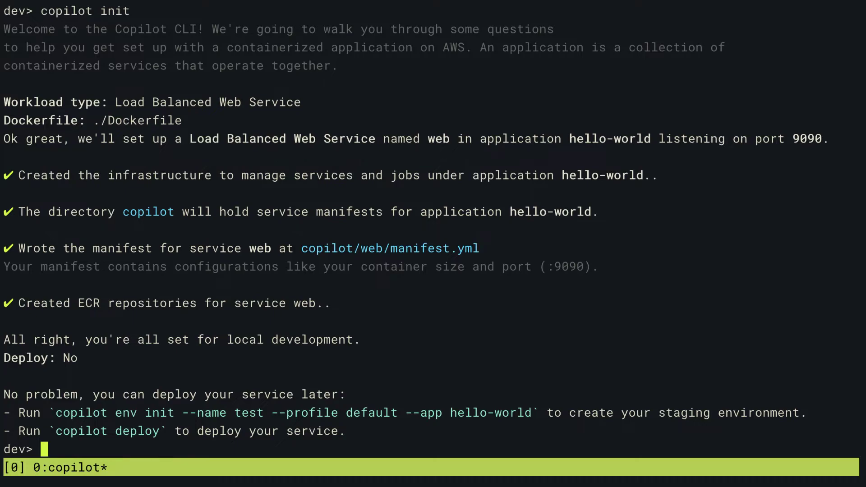
text(clear)
Clear the screen and run tree to show copilot/web/manifest.yml among the app files
key(Return)
key(Return)
key(Return)
text(tree)
key(Return)
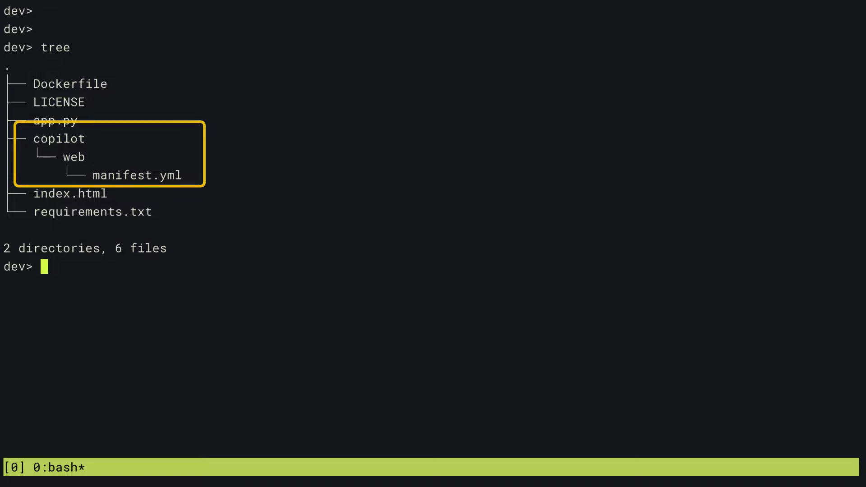
text(nvi)
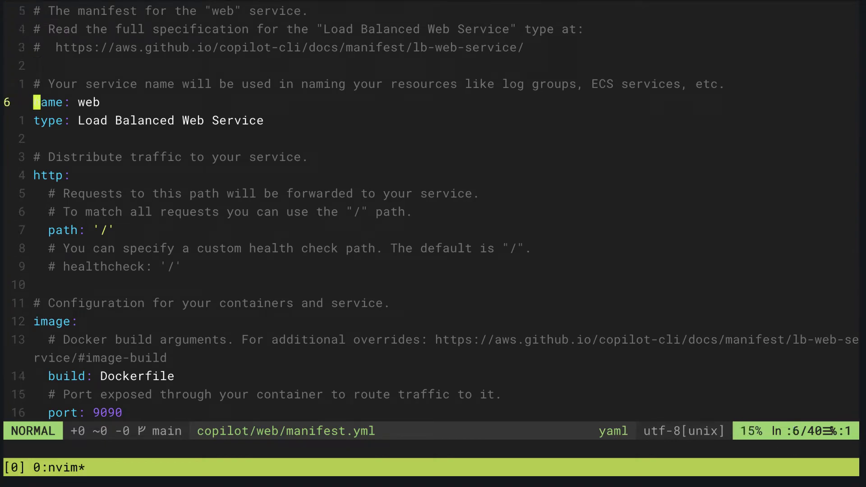
Scroll through manifest.yml's name, http routing and port settings, then quit Neovim with :qa!
key(j)
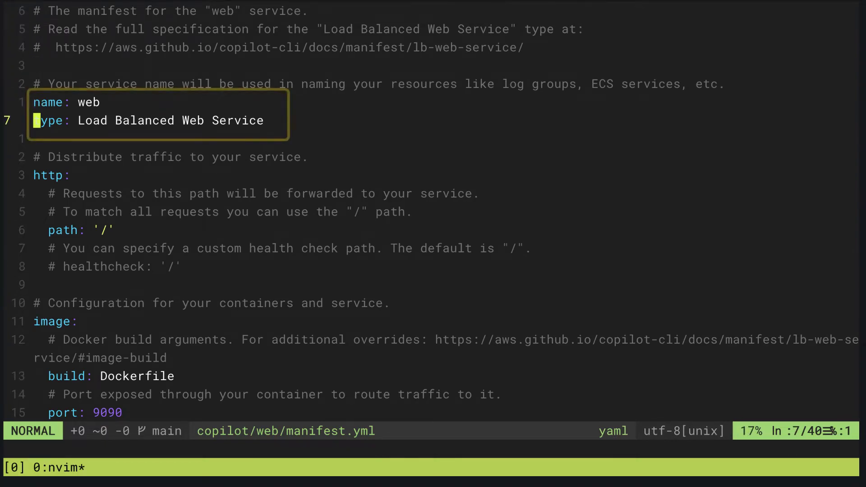
key(j)
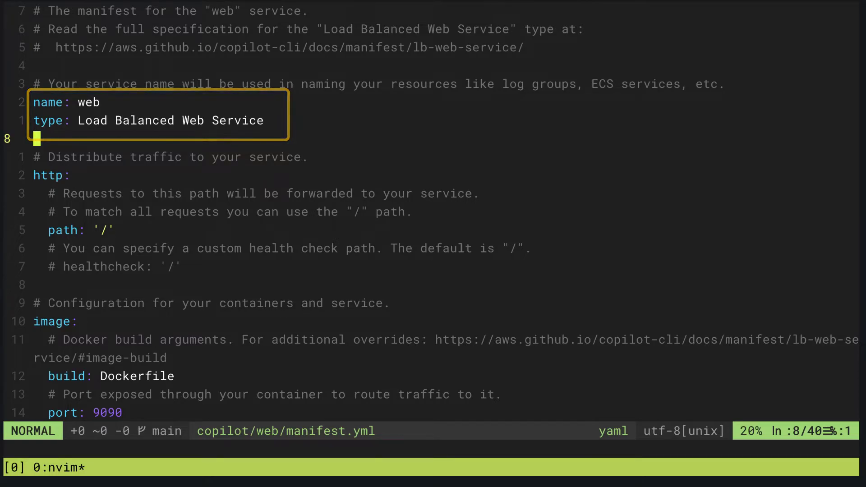
key(j)
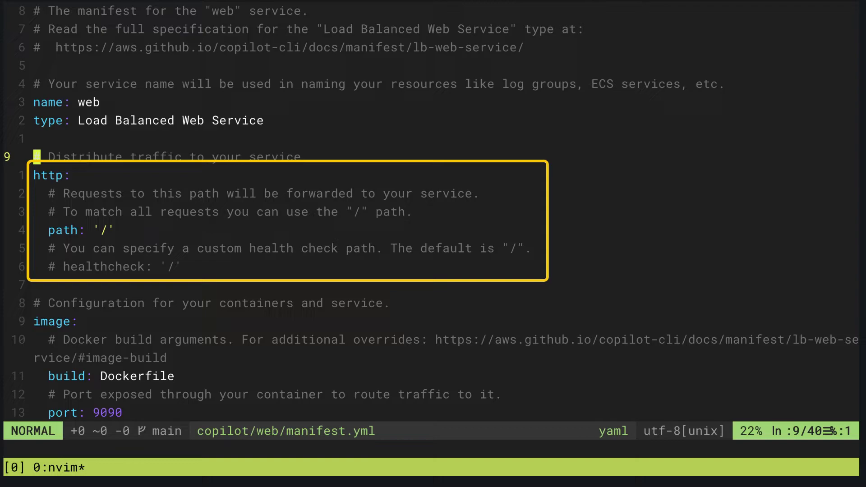
key(j)
key(j)
key(j)
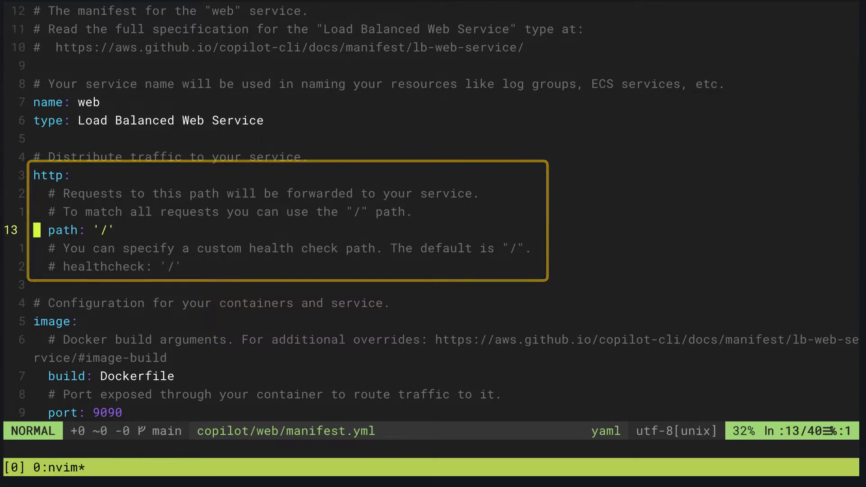
key(j)
key(j)
key(j)
key(j)
key(j)
key(j)
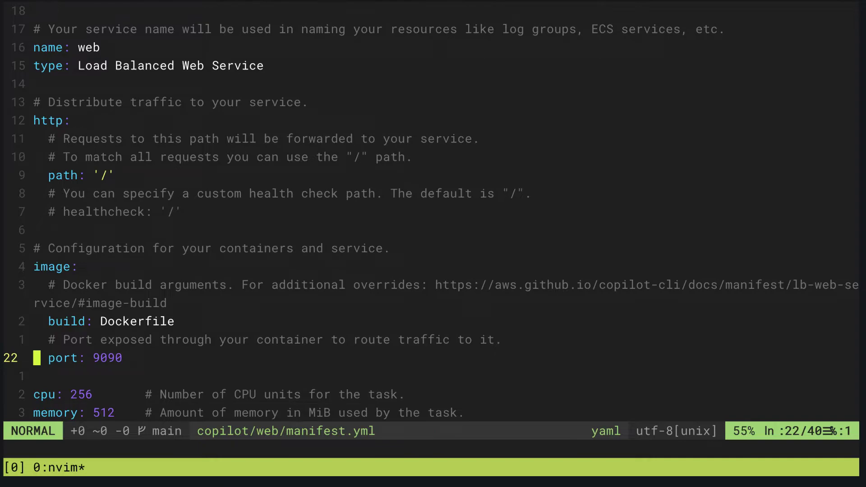
key(j)
key(j)
key(j)
key(j)
key(j)
key(j)
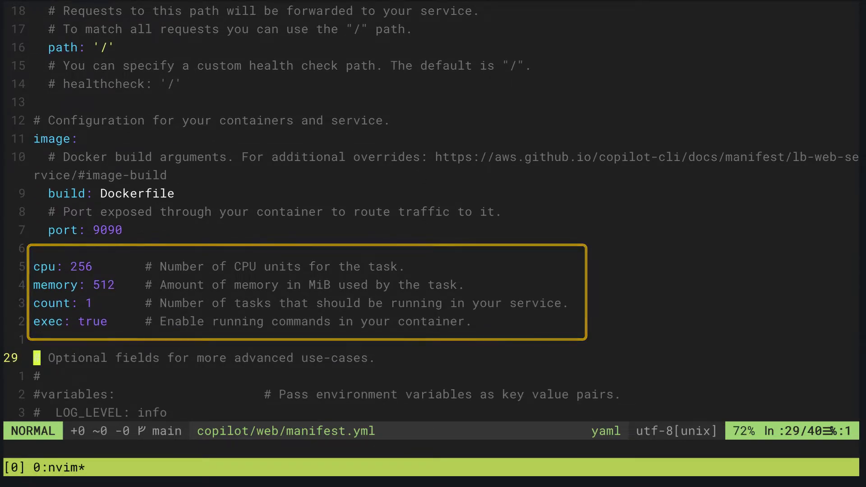
key(j)
key(j)
key(j)
key(j)
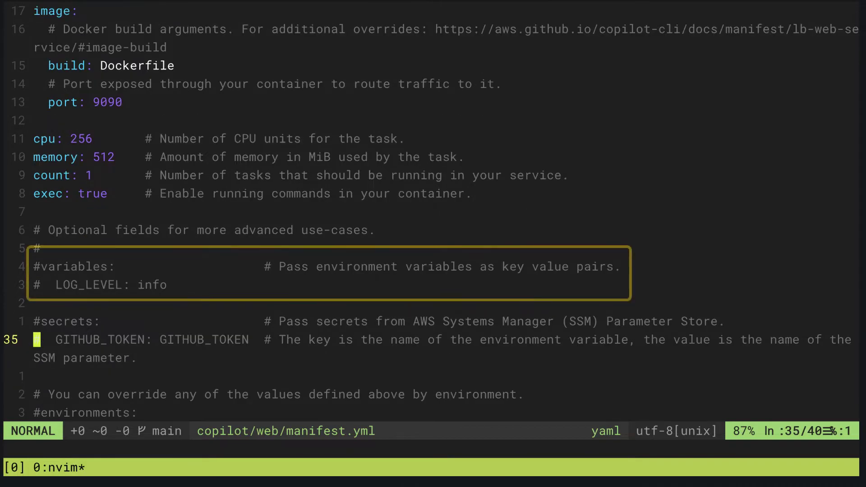
key(j)
key(j)
key(j)
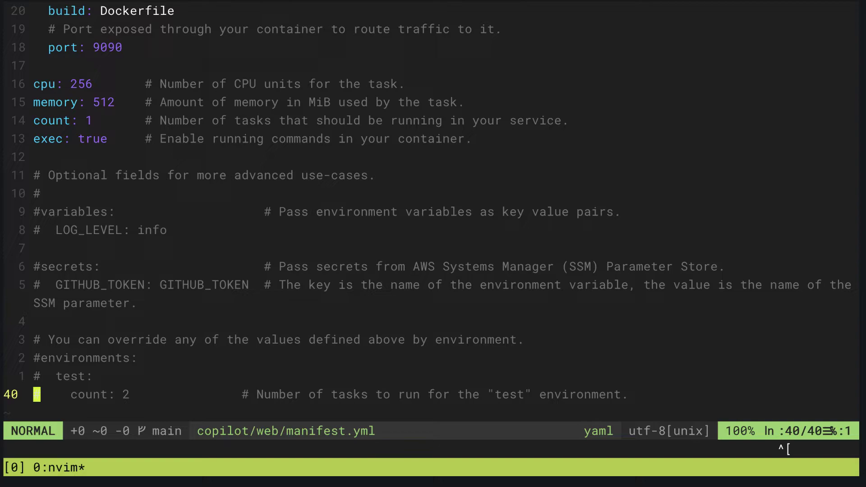
text(:qa!)
key(Return)
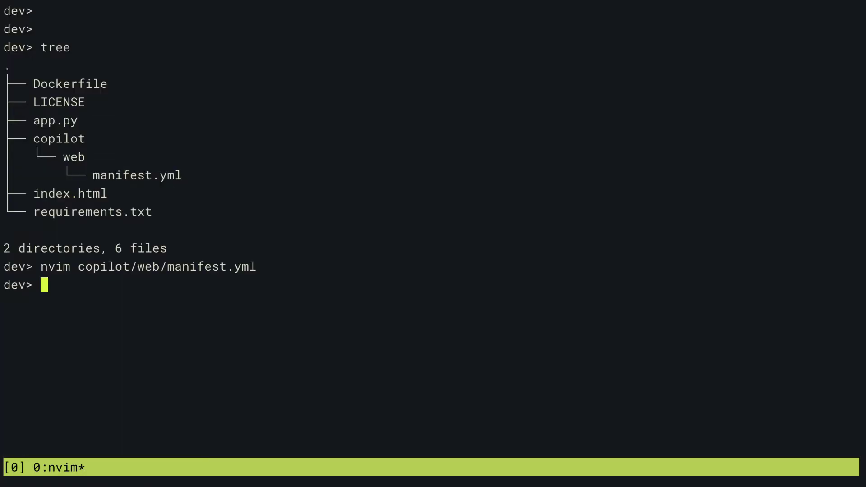
text(clear)
Run copilot env init for 'staging' using [profile default] and the default configuration
key(Return)
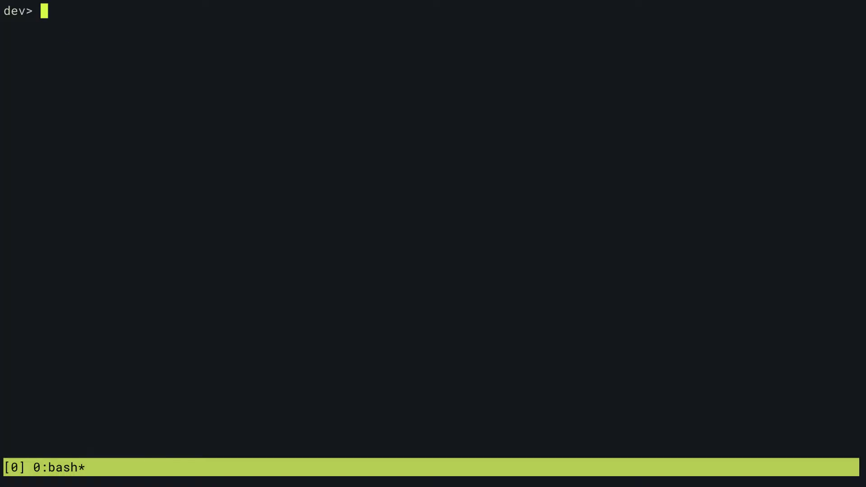
key(Return)
key(Return)
text(c)
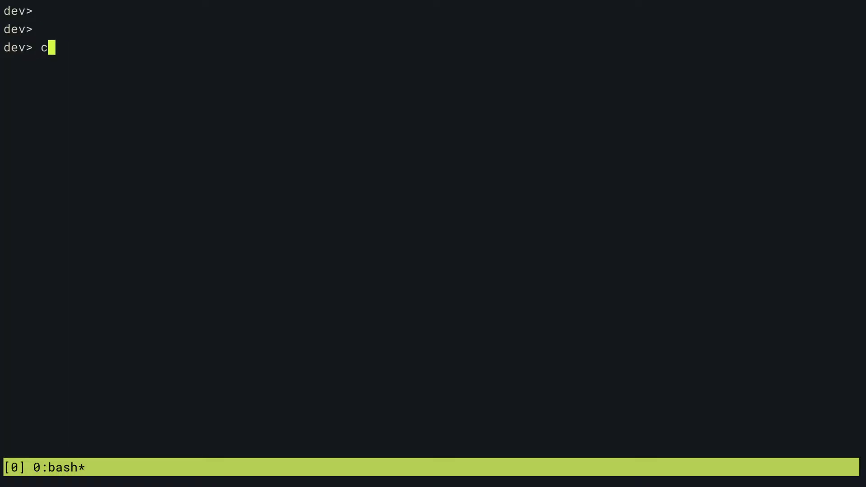
text(opilot env)
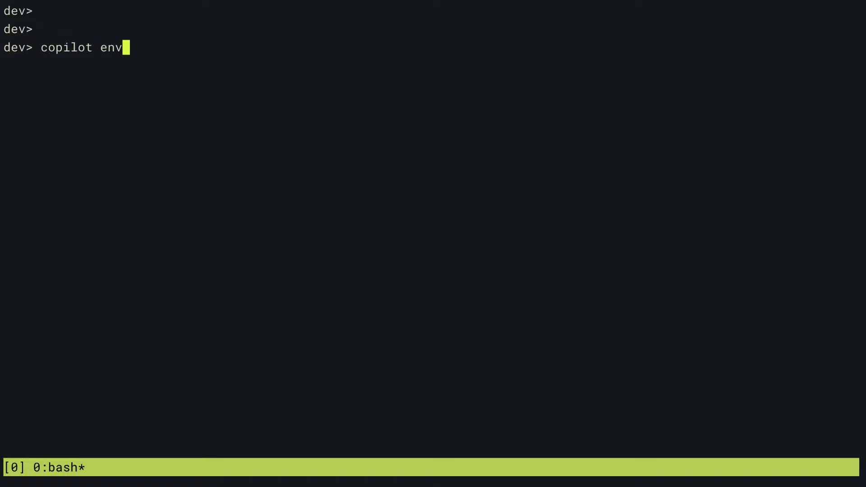
text( init)
key(Return)
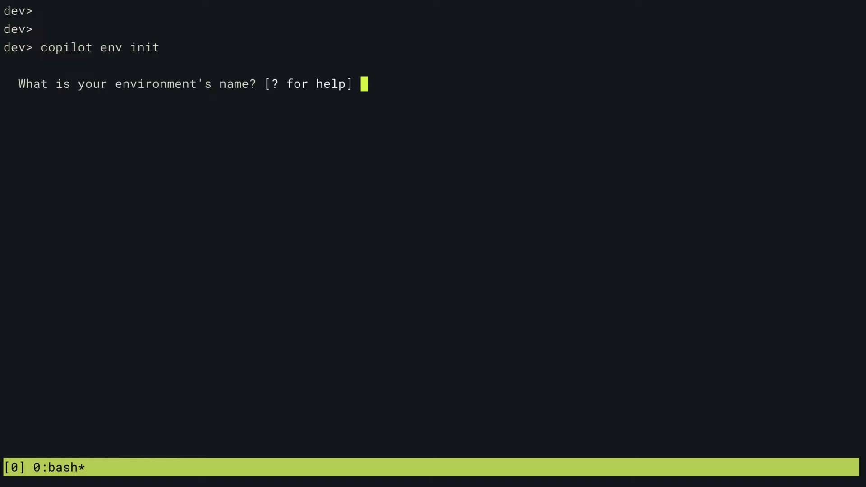
text(staging)
key(Return)
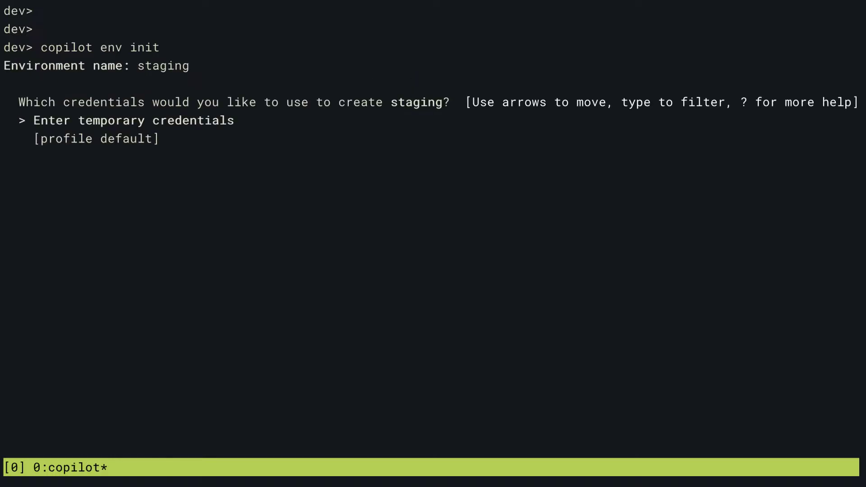
key(Down)
key(Return)
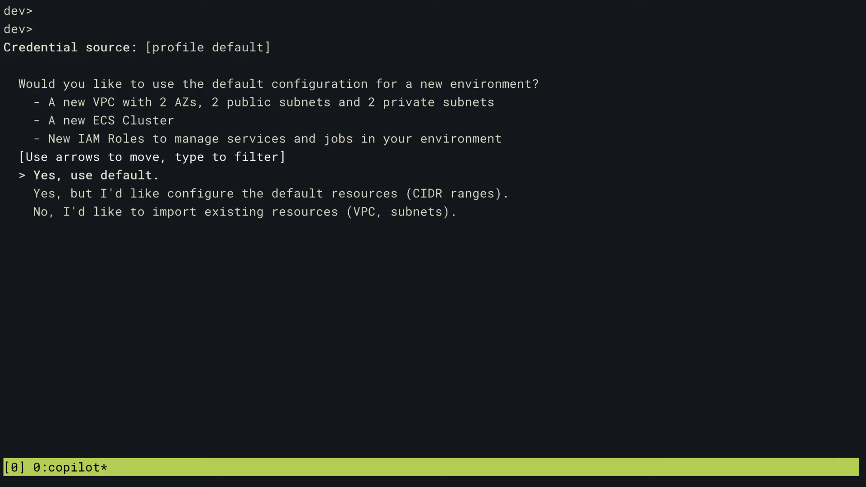
key(Return)
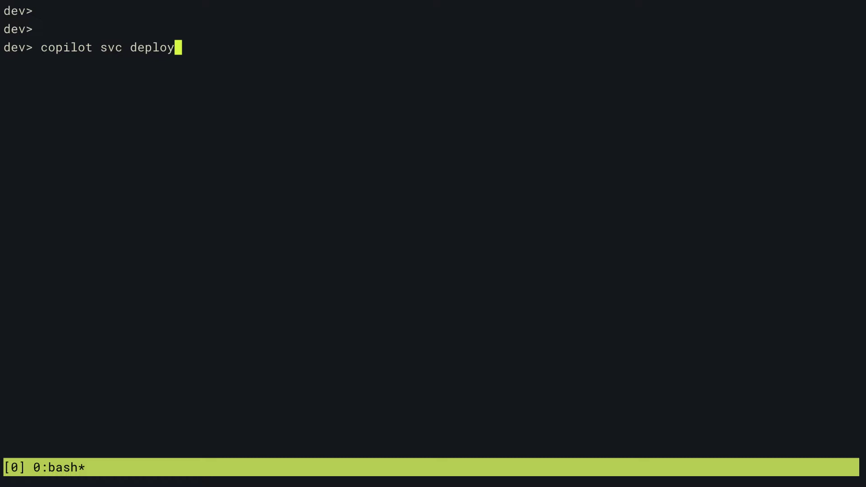
Deploy web to staging, select its public load-balancer URL, and clear the screen
key(Return)
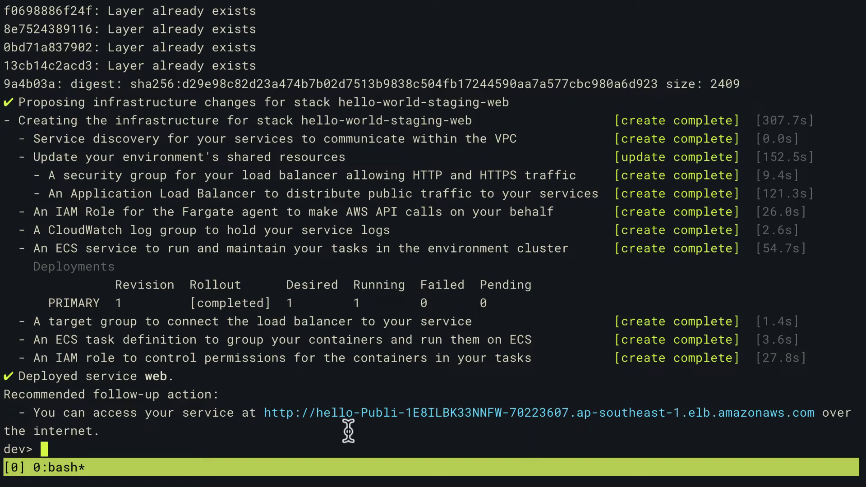
drag(264, 414, 816, 415)
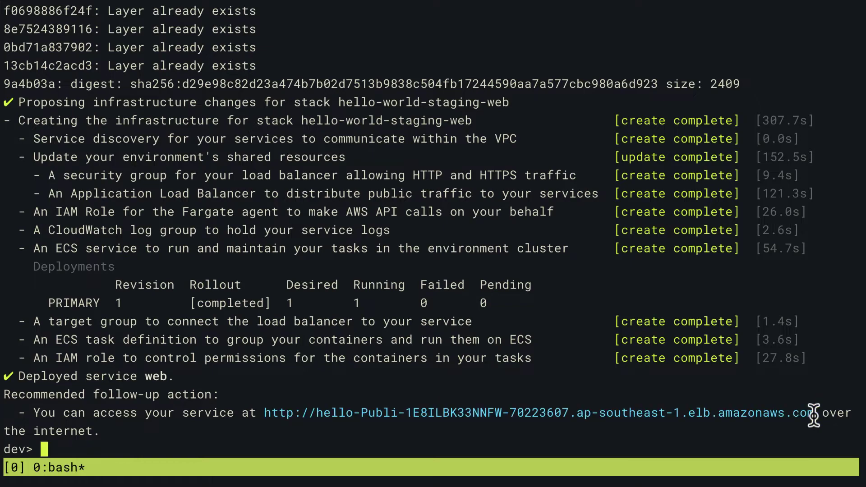
text(clear)
key(Return)
key(Return)
key(Return)
text(c)
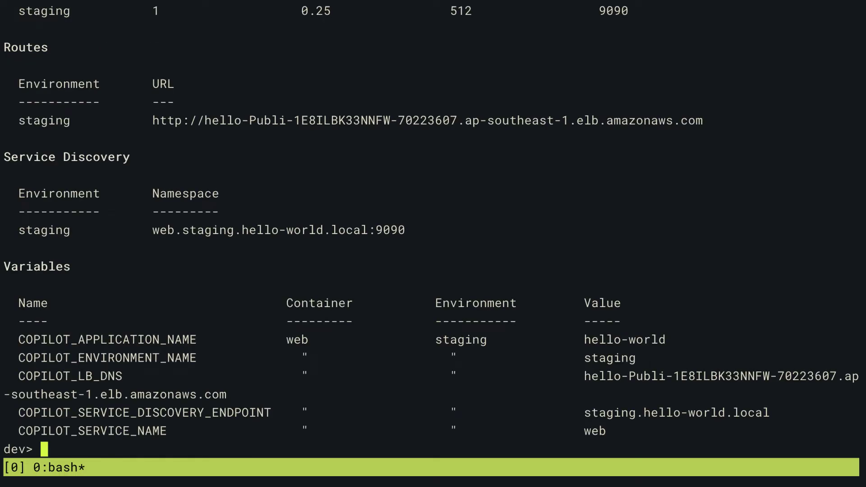
scroll(386, 310, up, 6)
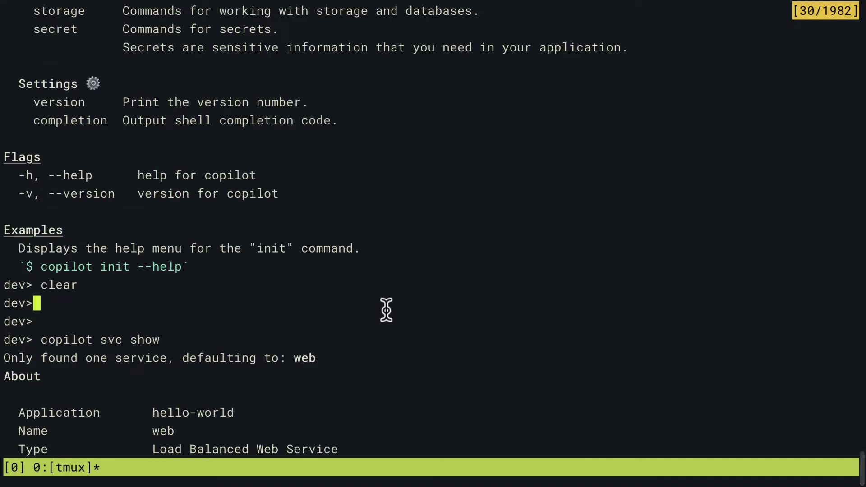
scroll(387, 310, down, 2)
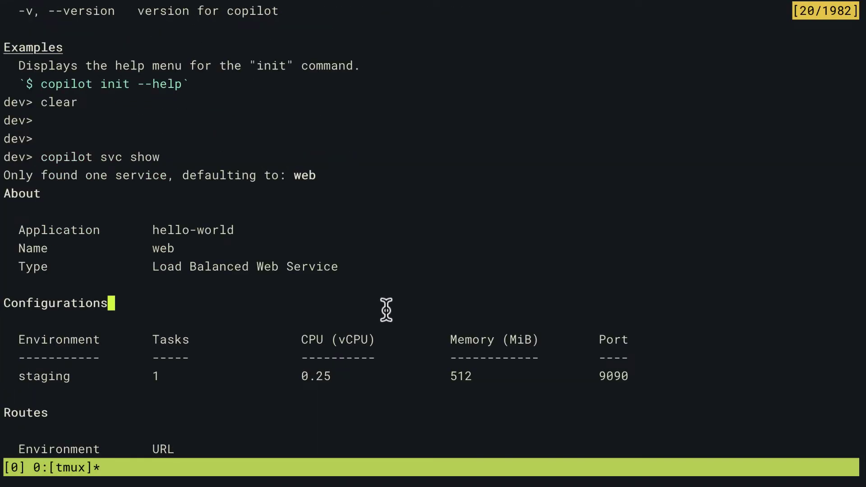
scroll(386, 311, down, 1)
scroll(386, 310, down, 1)
scroll(386, 310, down, 2)
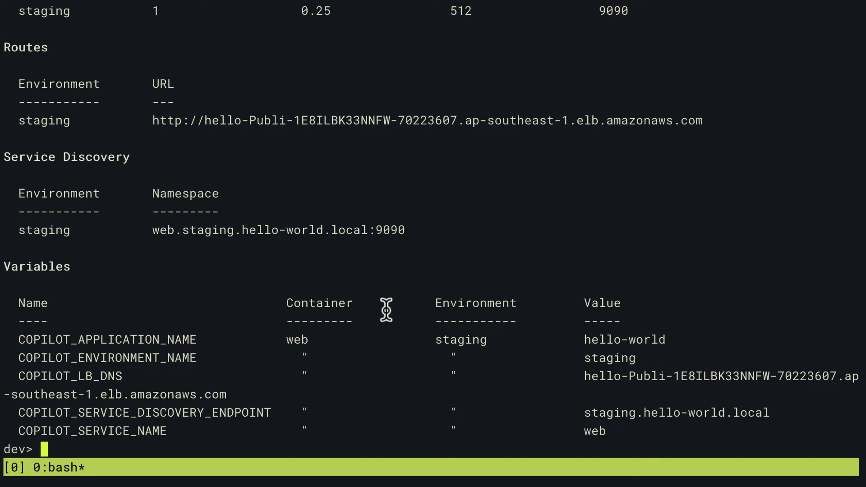
Switch to the browser to load the web service's route URL
key(super+Tab)
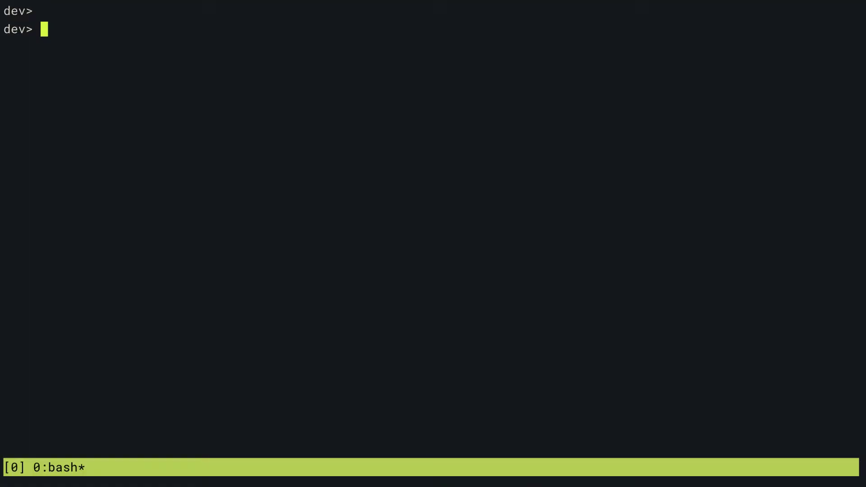
key(Return)
text(copilot svc show --resources)
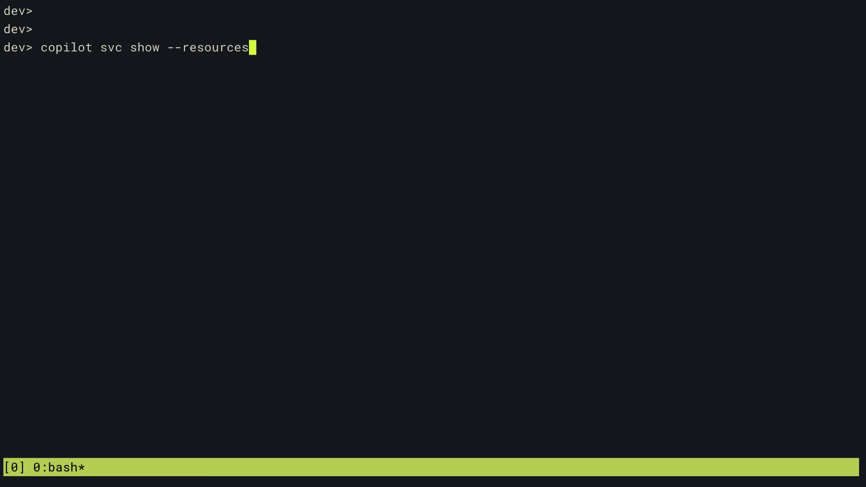
List the web service's AWS resources with copilot svc show --resources
key(Return)
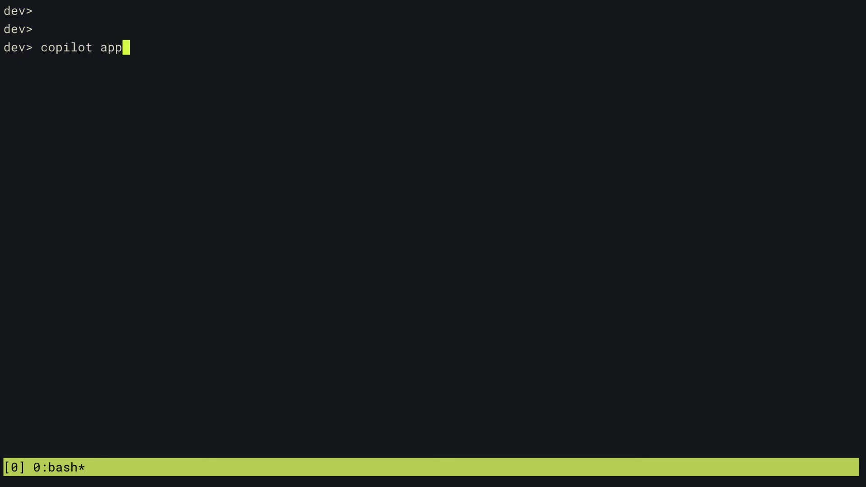
text(delete)
Submit copilot app delete to remove the hello-world application
key(Return)
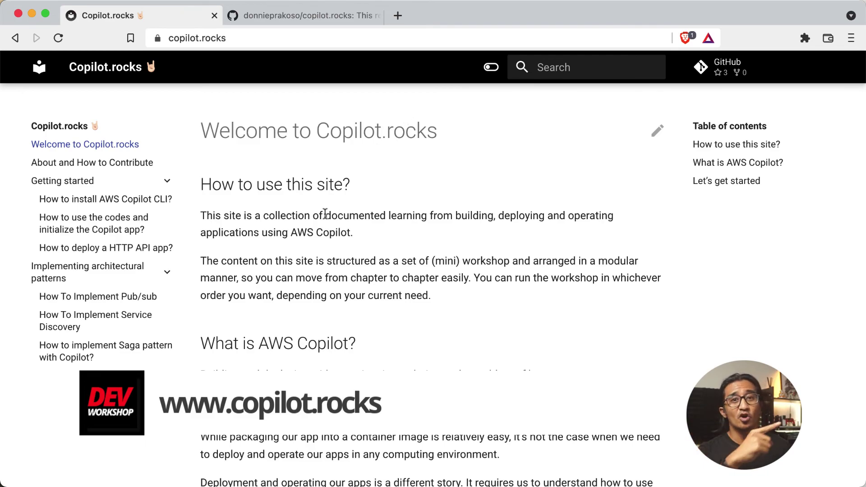
Open the How To Implement Pub/sub guide from the copilot.rocks sidebar
click(130, 298)
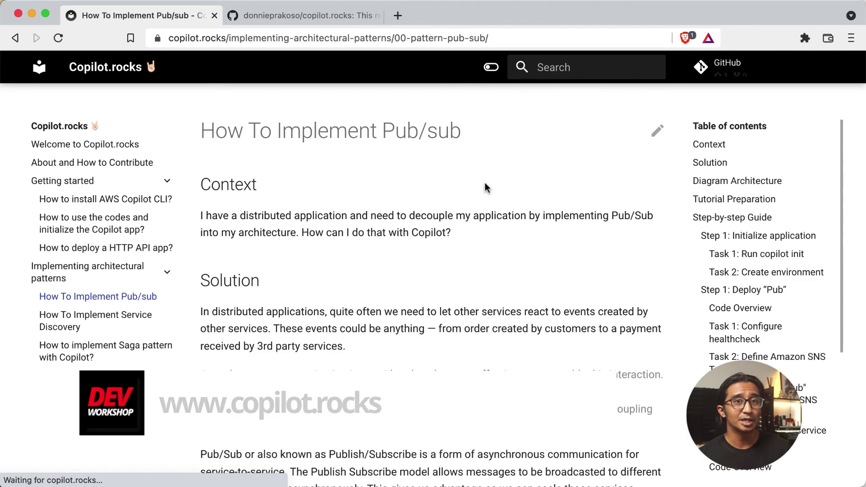
scroll(451, 184, down, 5)
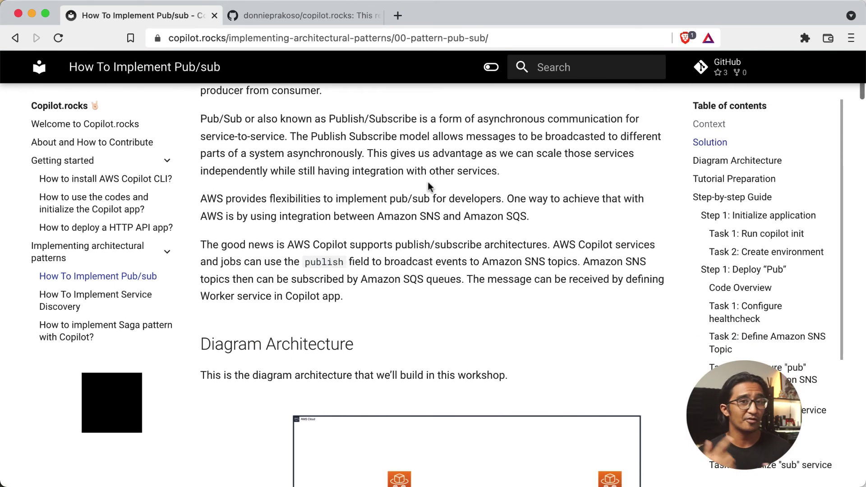
scroll(429, 187, down, 4)
scroll(428, 187, down, 5)
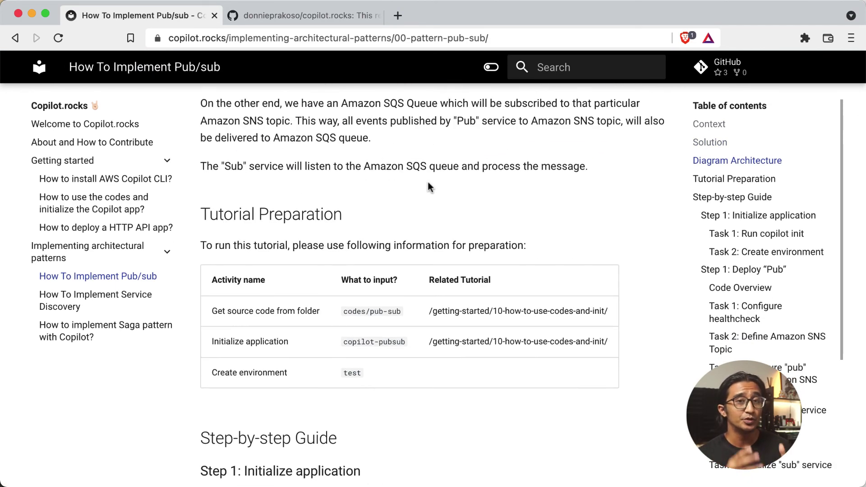
scroll(429, 187, down, 5)
scroll(428, 187, down, 3)
scroll(429, 187, down, 5)
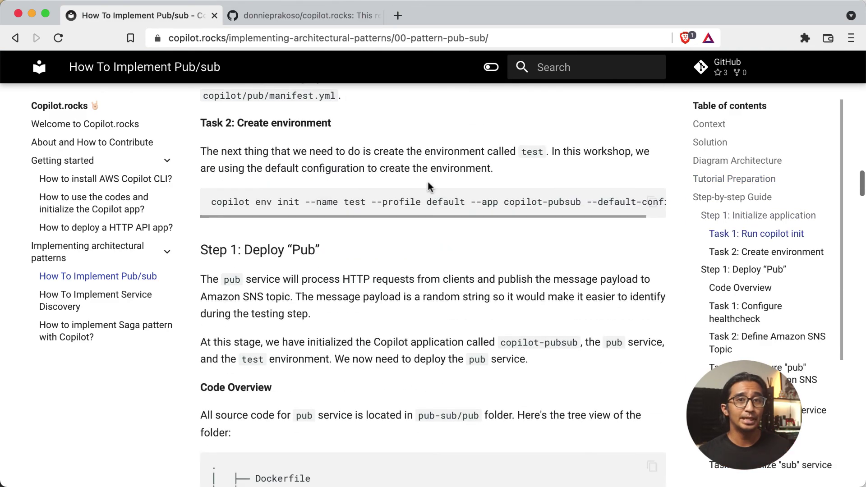